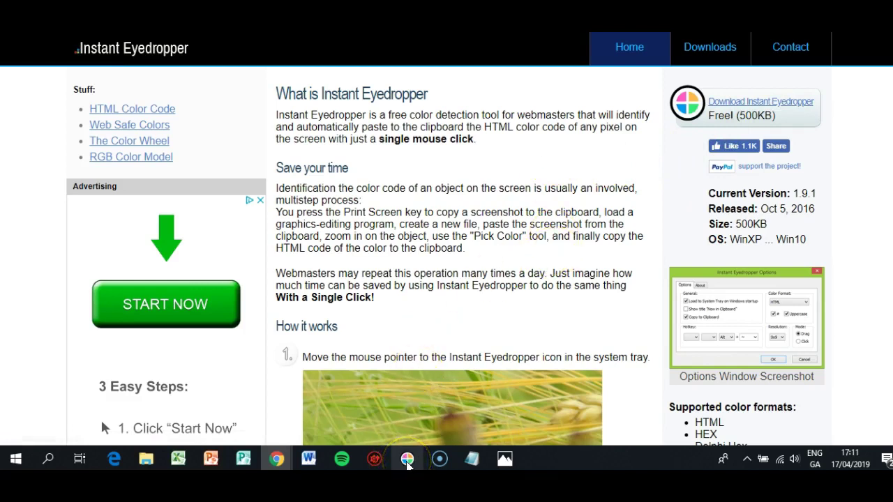
Launch Instant Eyedropper from the taskbar and press-and-hold to begin picking a colour
left_click(429, 388)
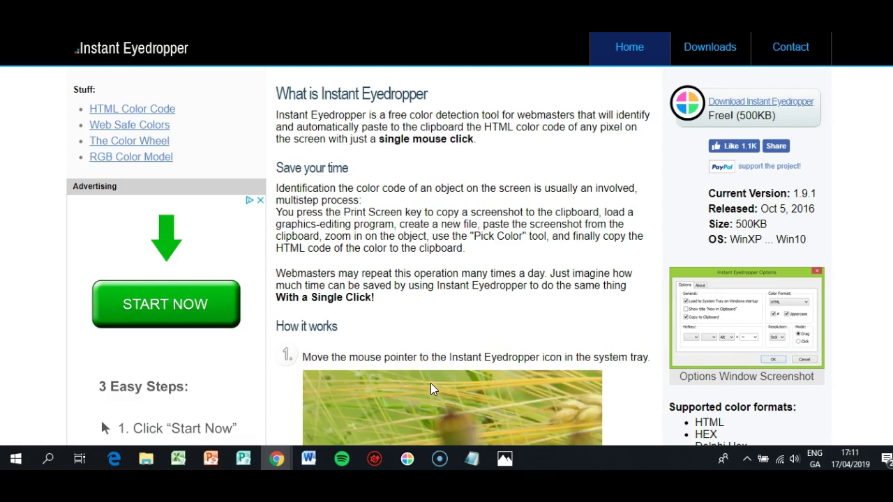
left_click(432, 386)
left_click(389, 293)
left_click(433, 311)
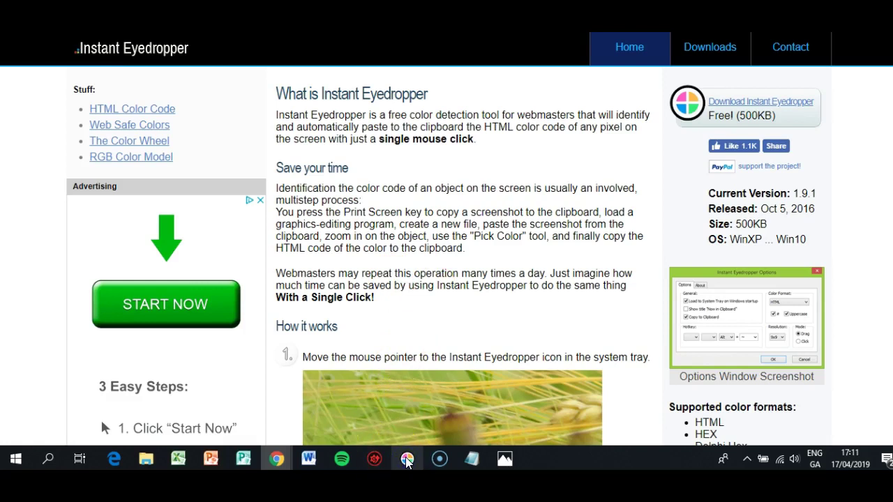
left_click(407, 460)
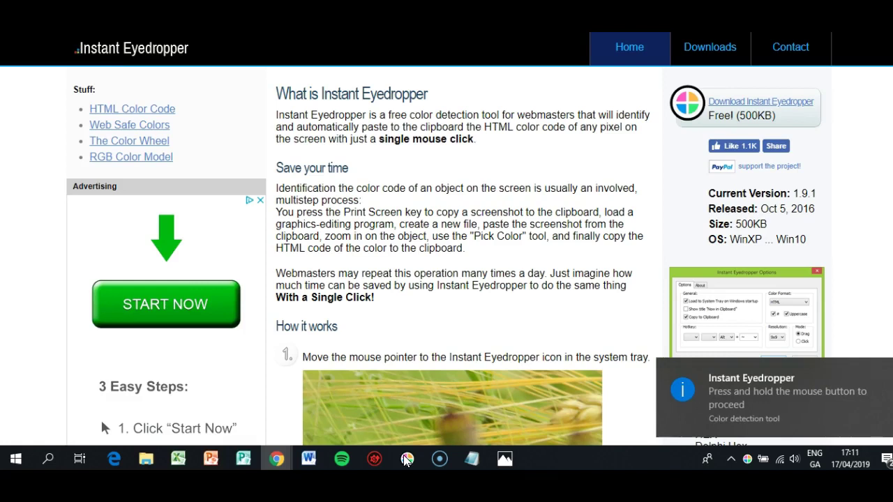
left_click_drag(406, 461, 656, 395)
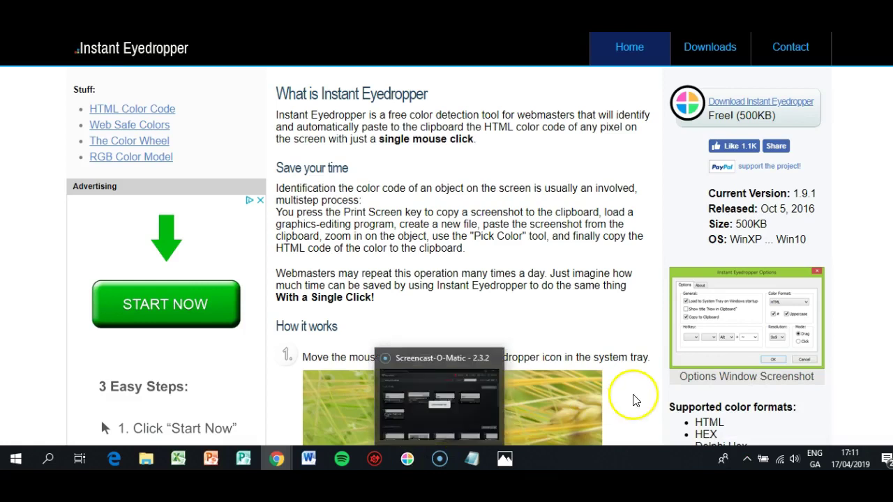
Open Instant Eyedropper Options from the hidden tray icon, keep HTML colour format, and confirm
scroll(656, 395, "down", 2)
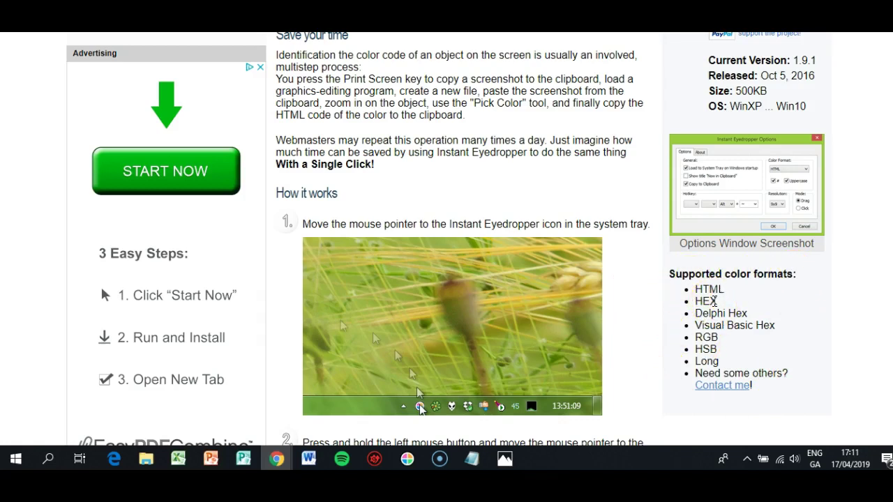
left_click(748, 460)
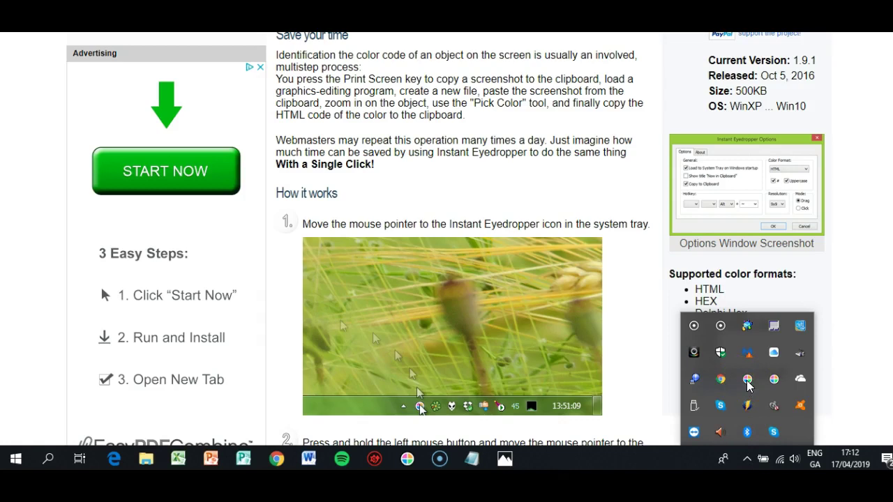
right_click(748, 386)
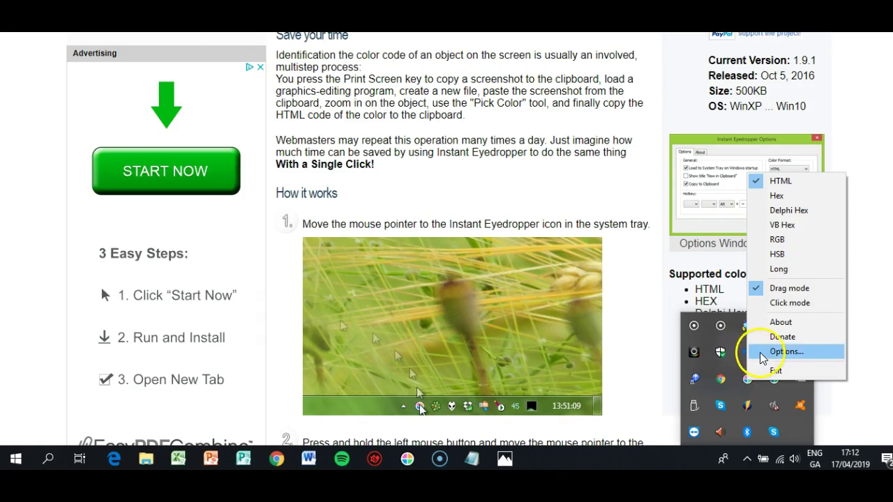
left_click(760, 352)
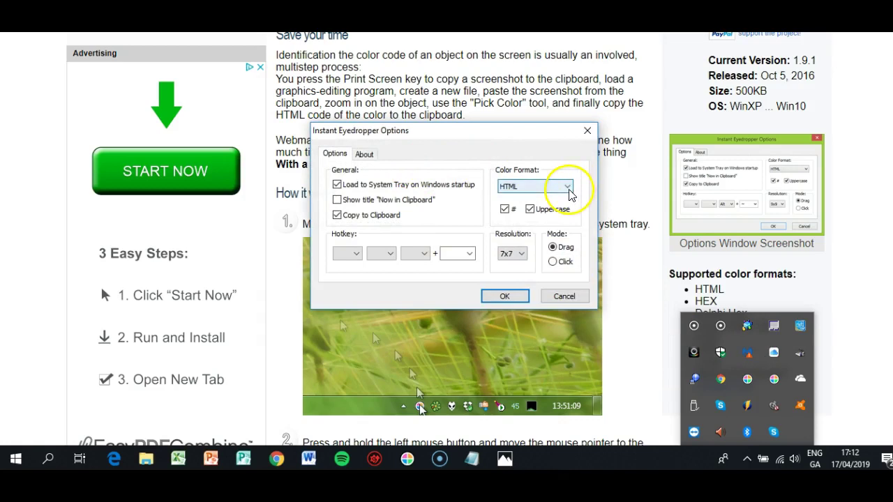
left_click(569, 193)
left_click(568, 187)
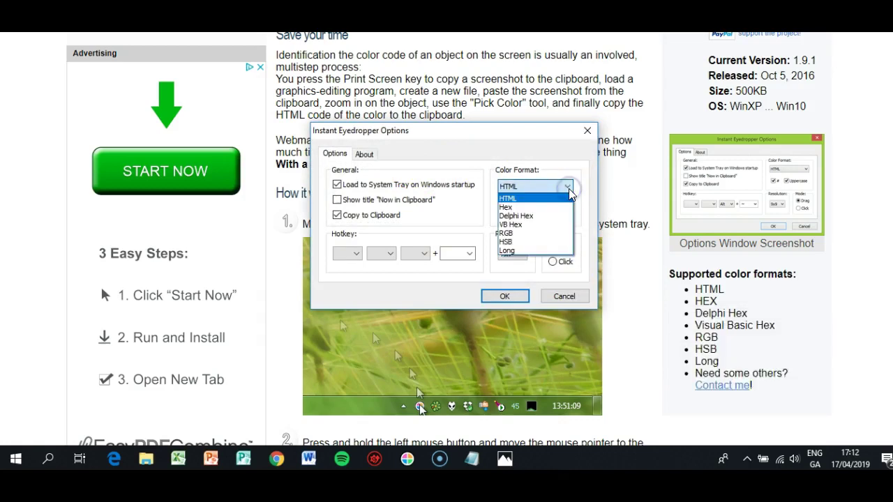
left_click(569, 193)
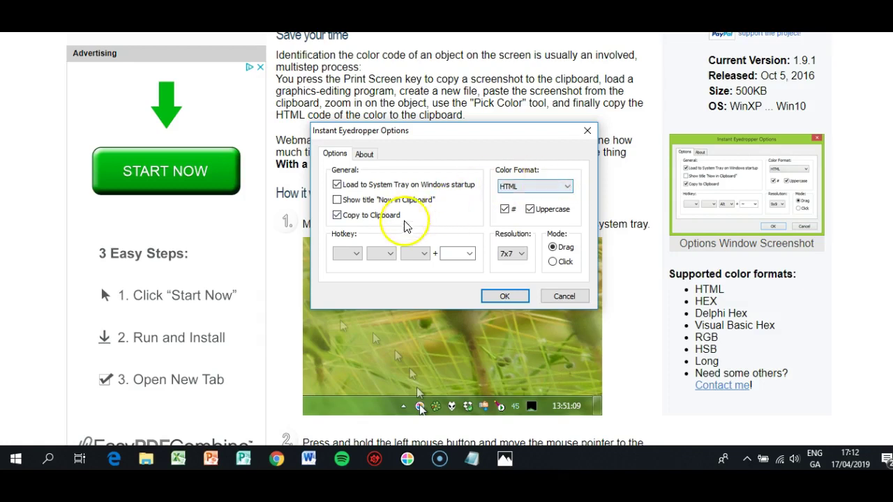
left_click(498, 299)
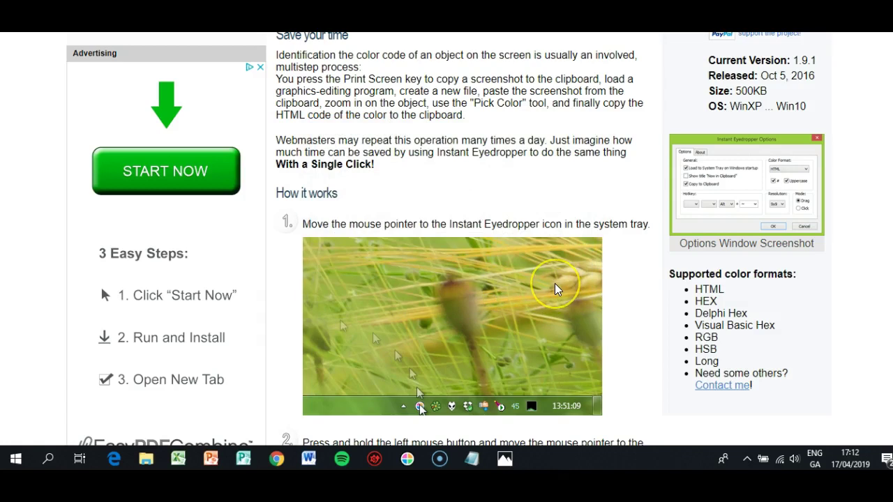
Highlight DeepSkyBlue's hex code #00bfff in the W3Schools Color Converter
scroll(553, 286, "up", 2)
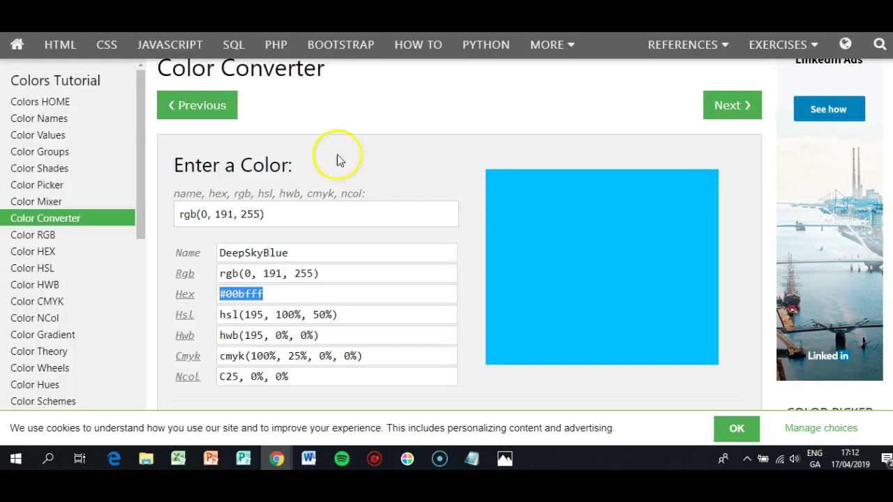
left_click(289, 291)
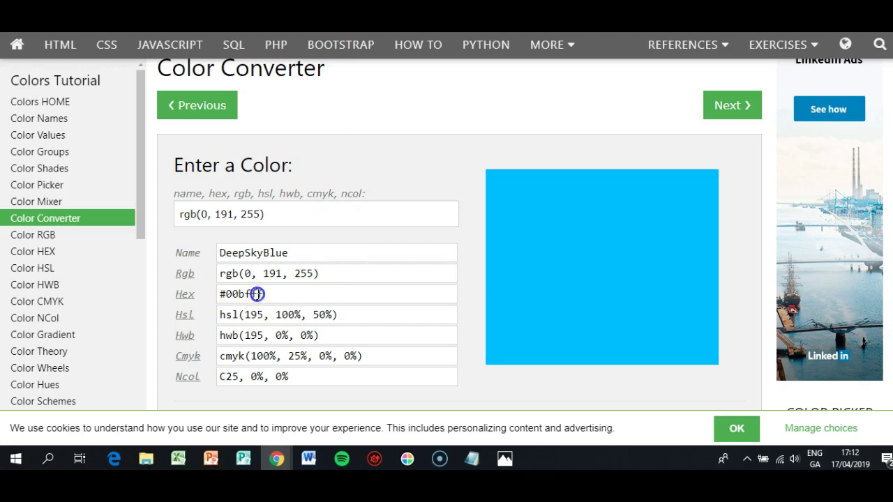
mouse_move(257, 294)
left_mouse_down()
mouse_move(211, 295)
mouse_move(281, 300)
left_mouse_up()
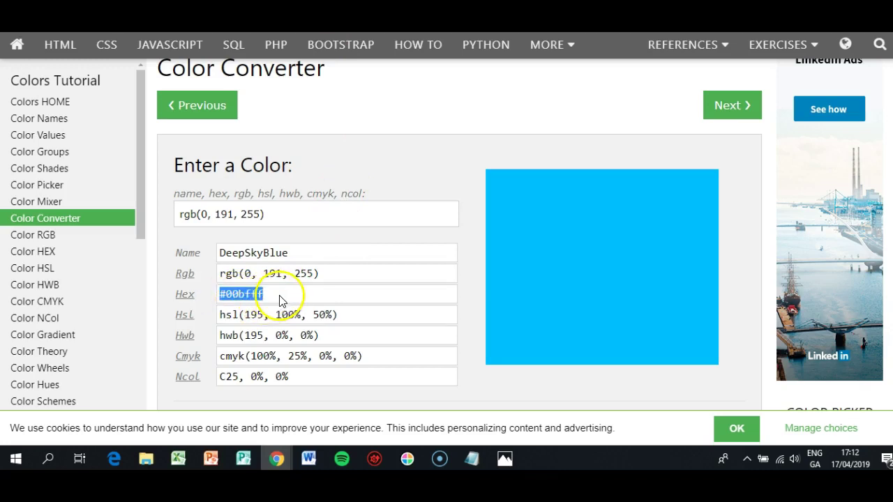
Sample the converter's blue swatch as #00BFFF, then bring up the dog photo in Photos
left_click(408, 459)
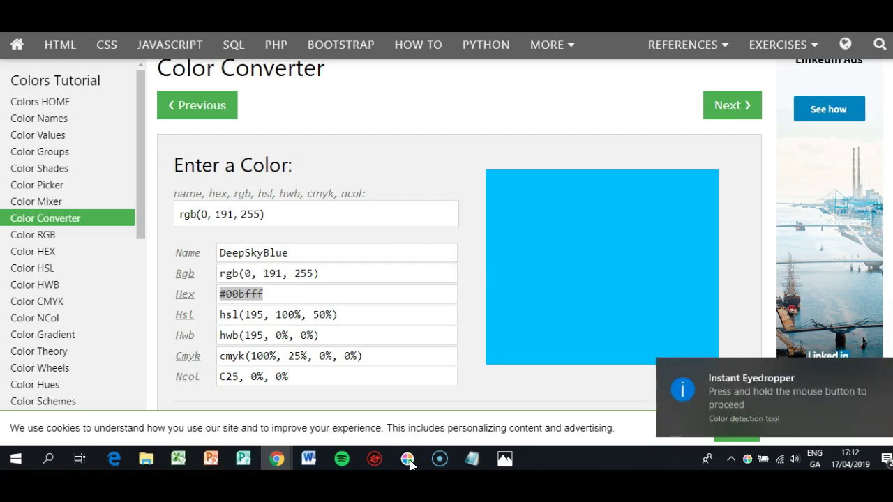
left_click_drag(410, 462, 529, 259)
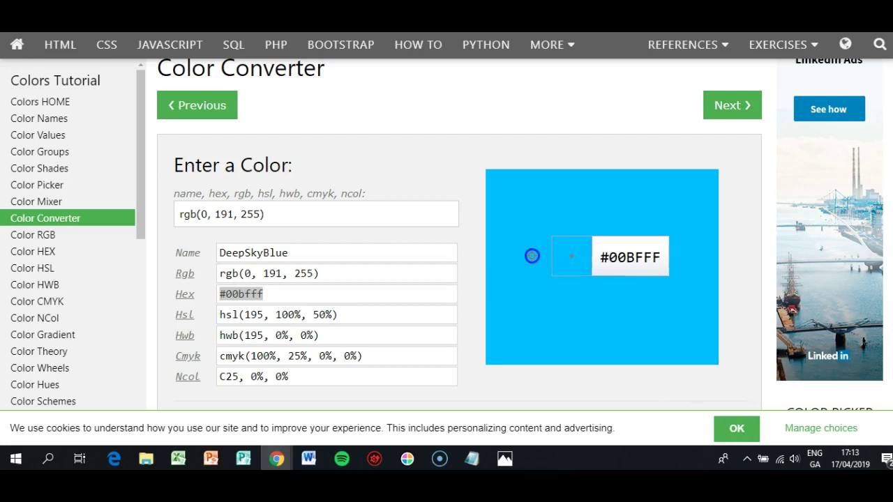
left_click(531, 256)
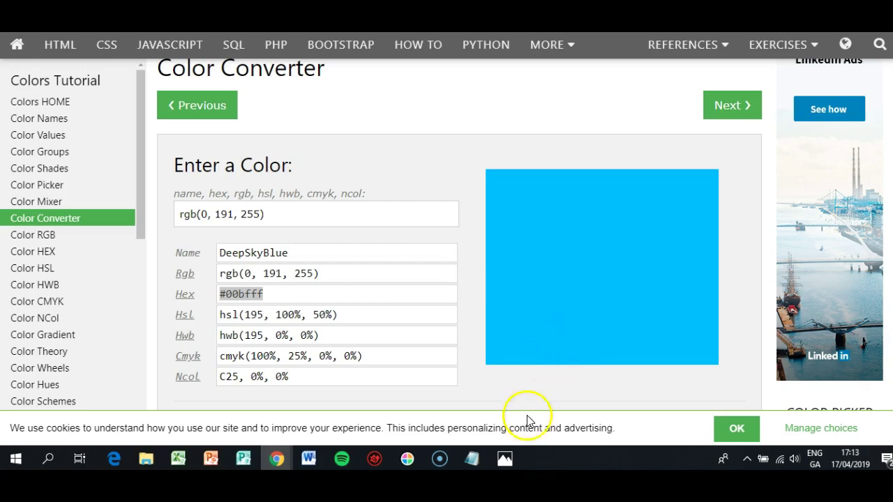
left_click(505, 459)
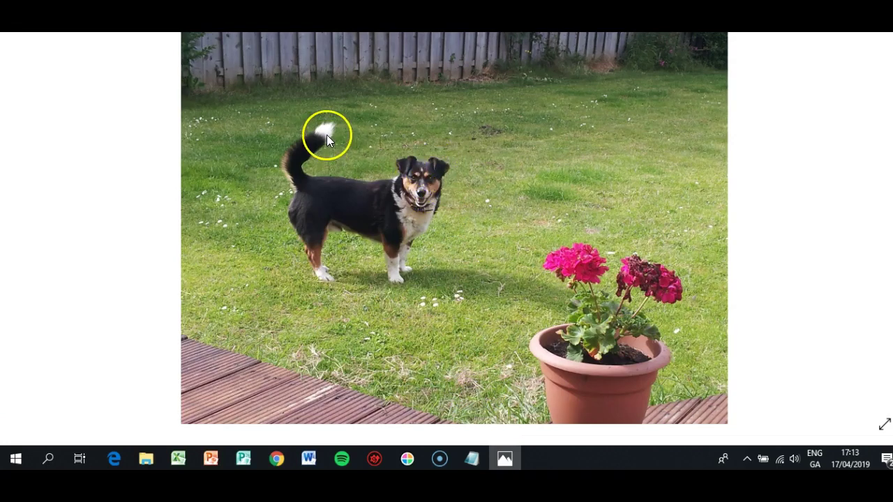
Sweep the eyedropper over the photo's grass, flowers, dog and fence, capturing grass green #62793F
left_click(407, 458)
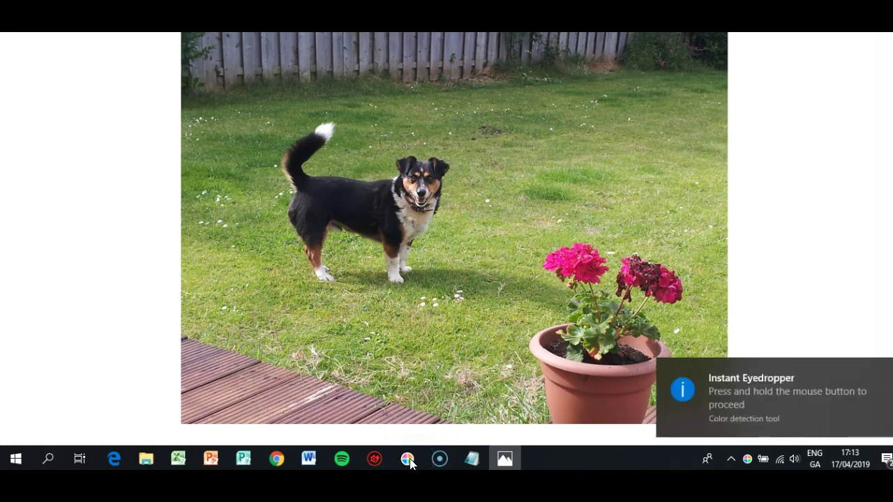
left_click(410, 459)
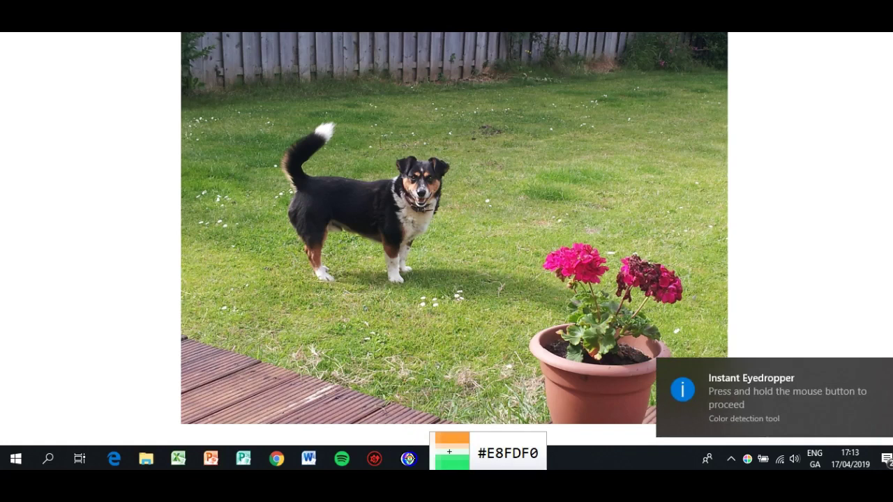
mouse_move(410, 454)
left_mouse_down()
mouse_move(413, 393)
mouse_move(382, 261)
mouse_move(320, 278)
left_mouse_up()
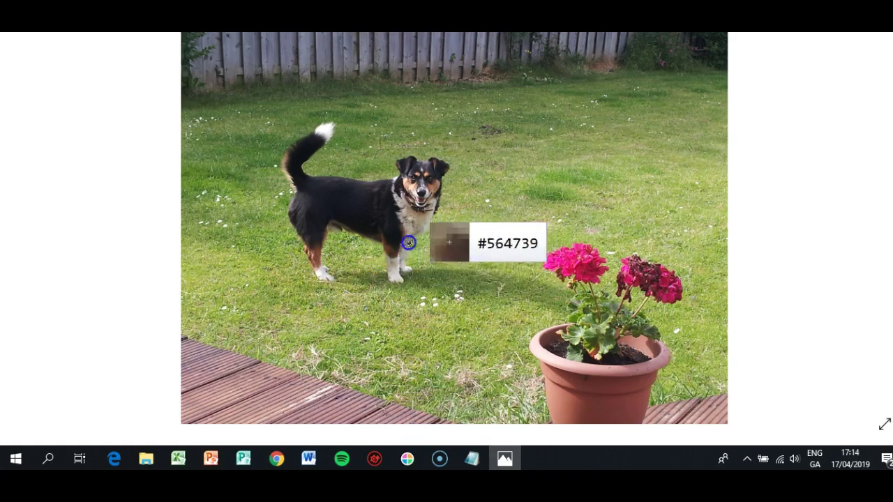
mouse_move(321, 278)
left_mouse_down()
mouse_move(343, 312)
mouse_move(549, 242)
mouse_move(572, 258)
left_mouse_up()
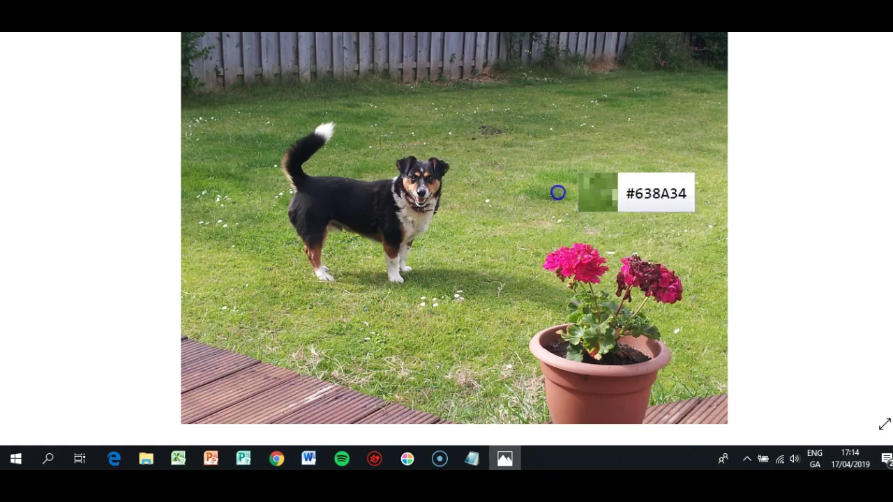
mouse_move(572, 259)
left_mouse_down()
mouse_move(549, 191)
mouse_move(442, 165)
left_mouse_up()
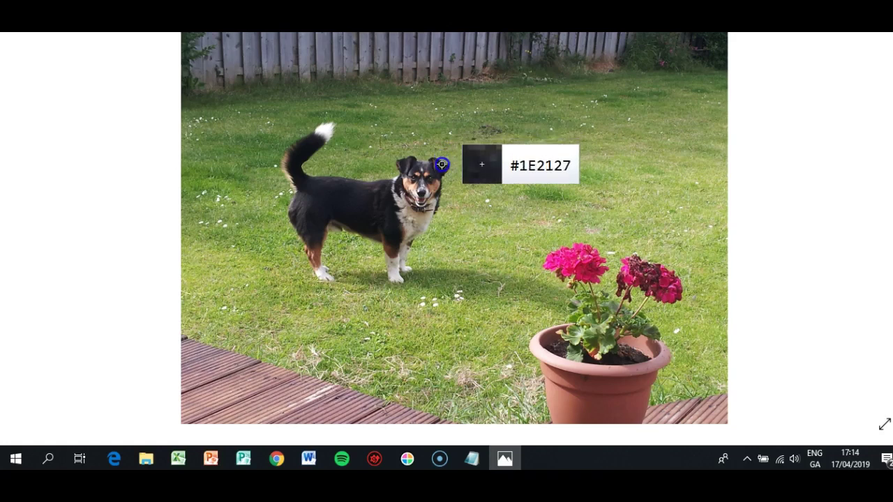
left_click_drag(441, 164, 377, 56)
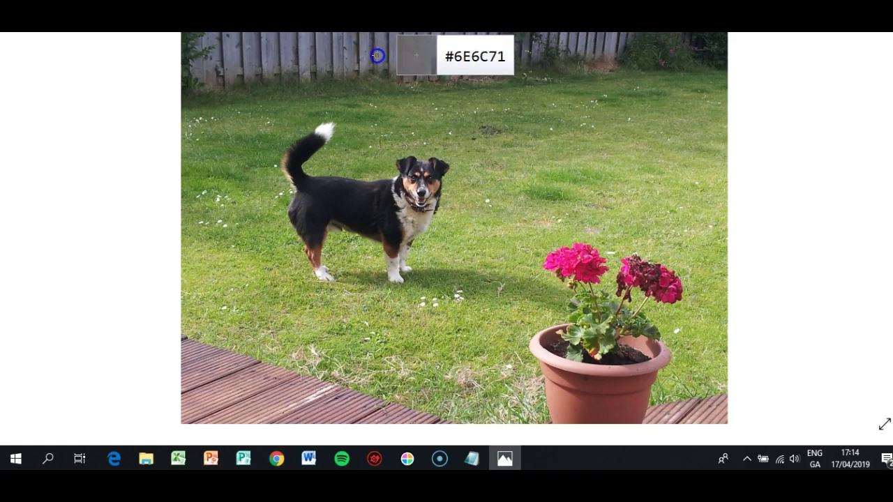
left_click_drag(378, 56, 381, 54)
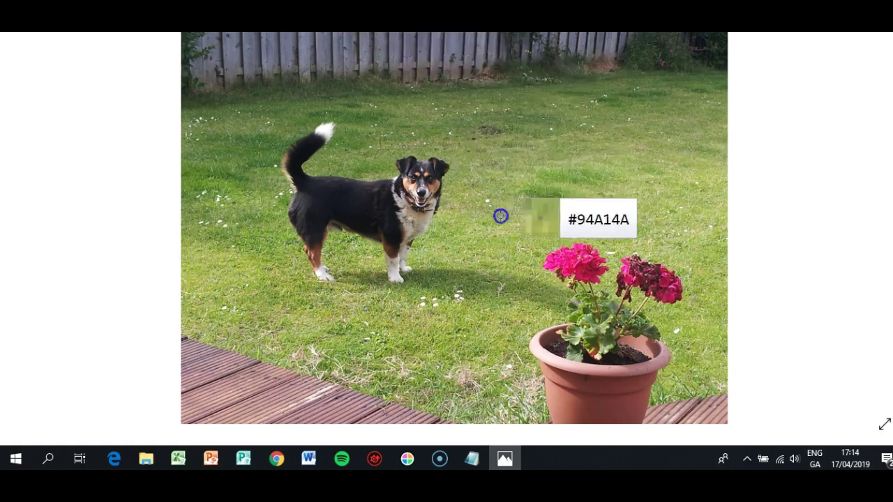
left_click(433, 284)
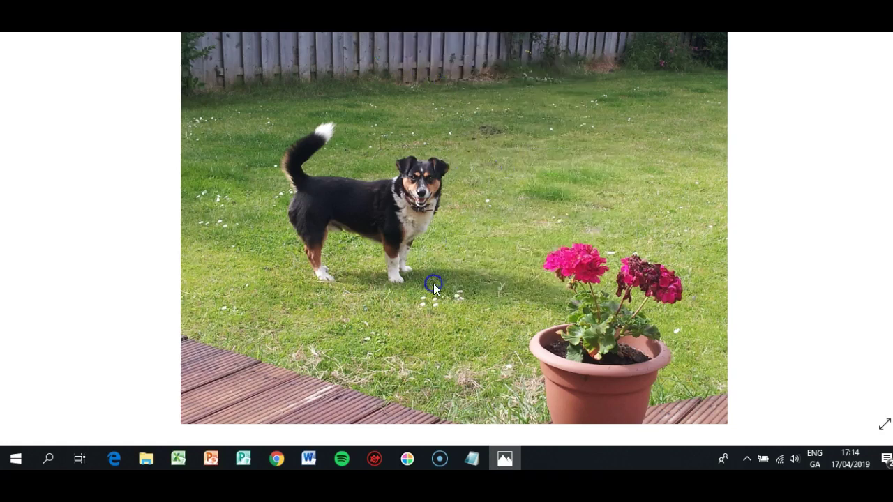